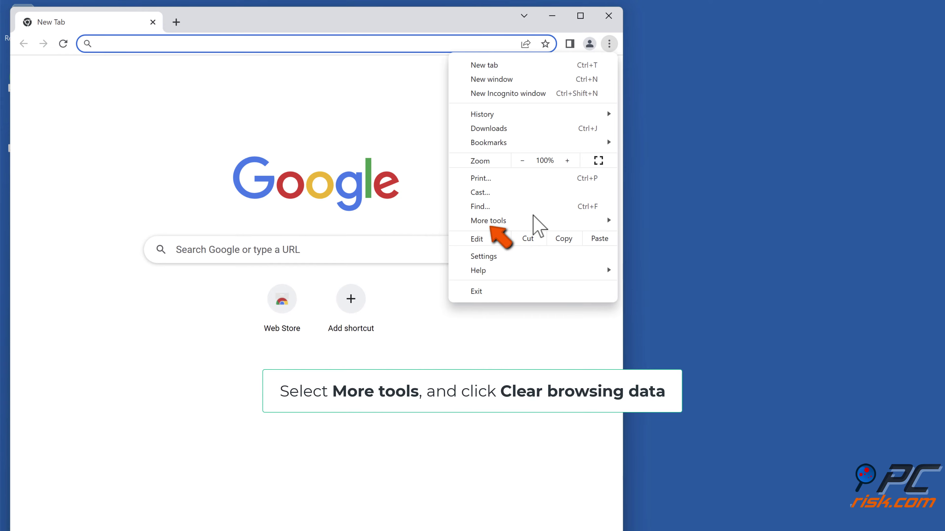
# Clear the all-time browsing history, download history, cookies and cached files using the advanced clearing options, and close the browser
pyautogui.moveTo(530, 221)
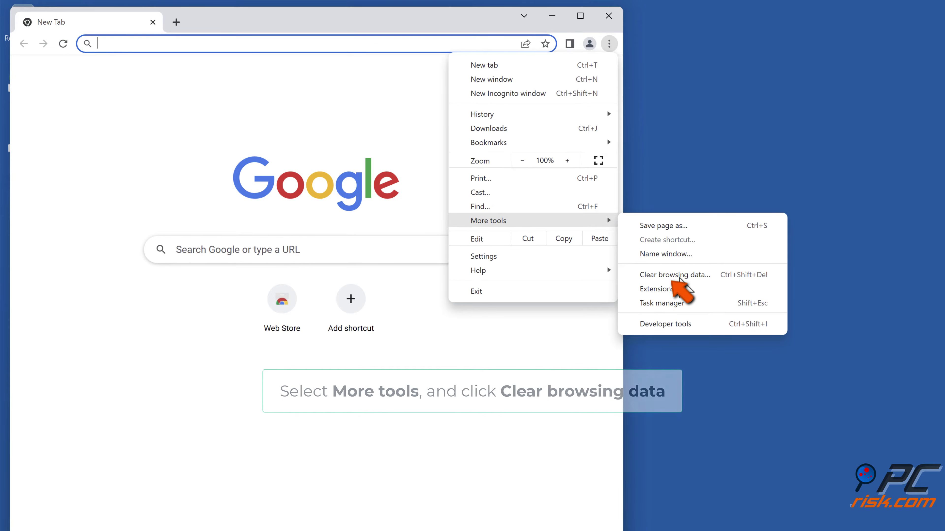
pyautogui.click(675, 275)
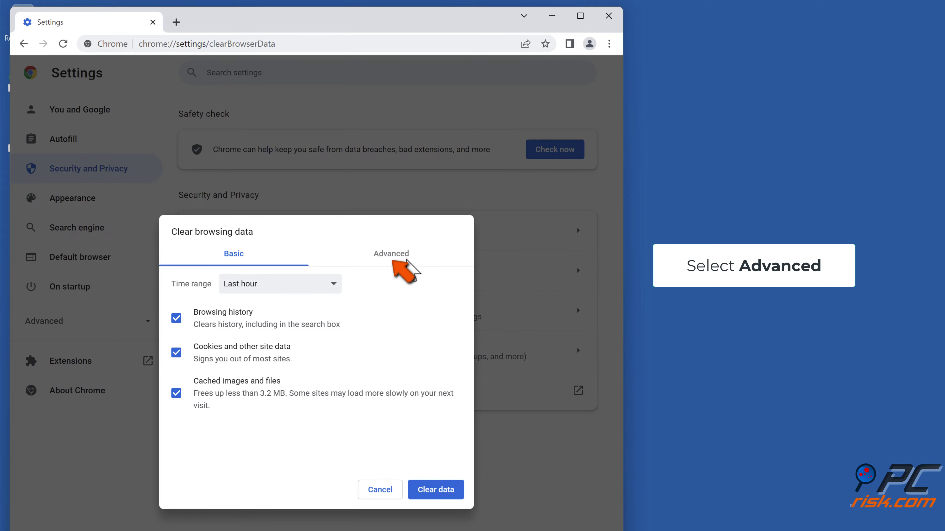
pyautogui.click(401, 261)
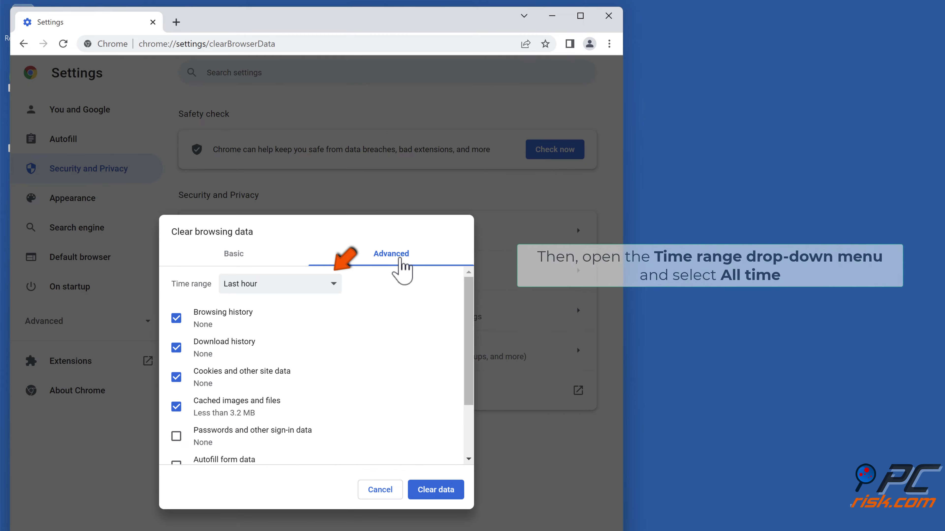
pyautogui.click(337, 288)
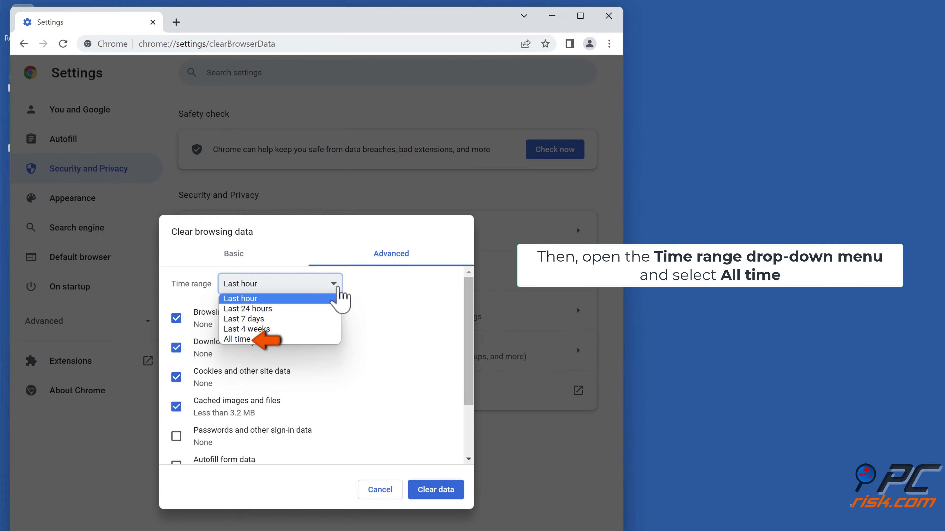
pyautogui.click(253, 341)
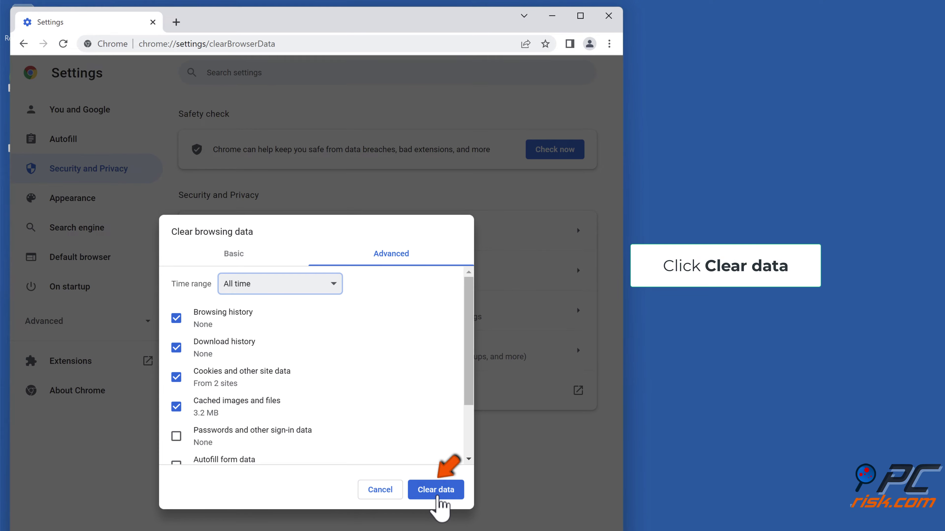
pyautogui.click(438, 499)
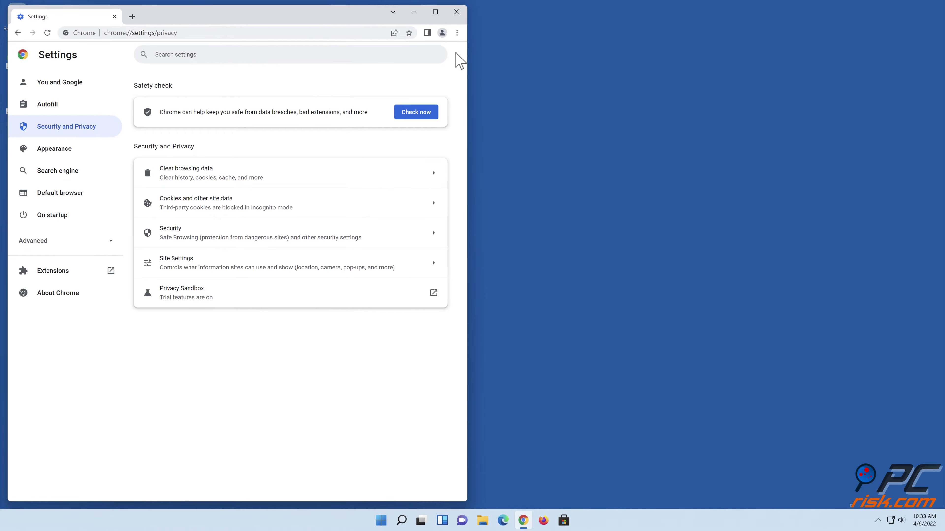
pyautogui.click(456, 12)
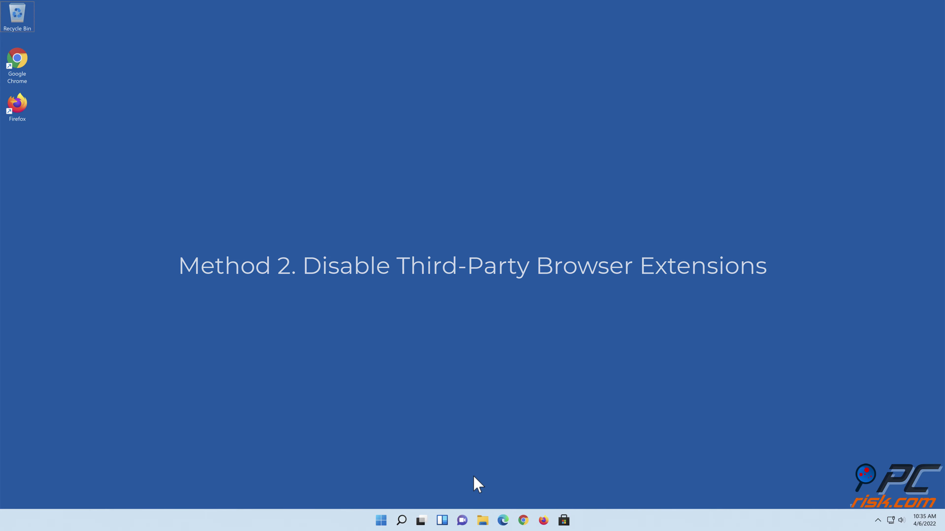
# Open Google Chrome's extensions page, disable the AdBlock — best ad blocker extension, and close the browser
pyautogui.click(523, 520)
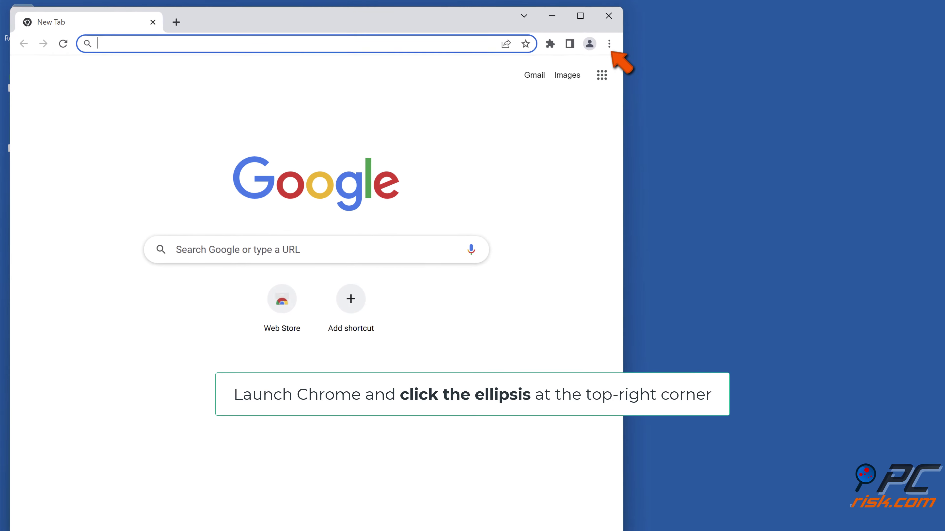
pyautogui.click(610, 44)
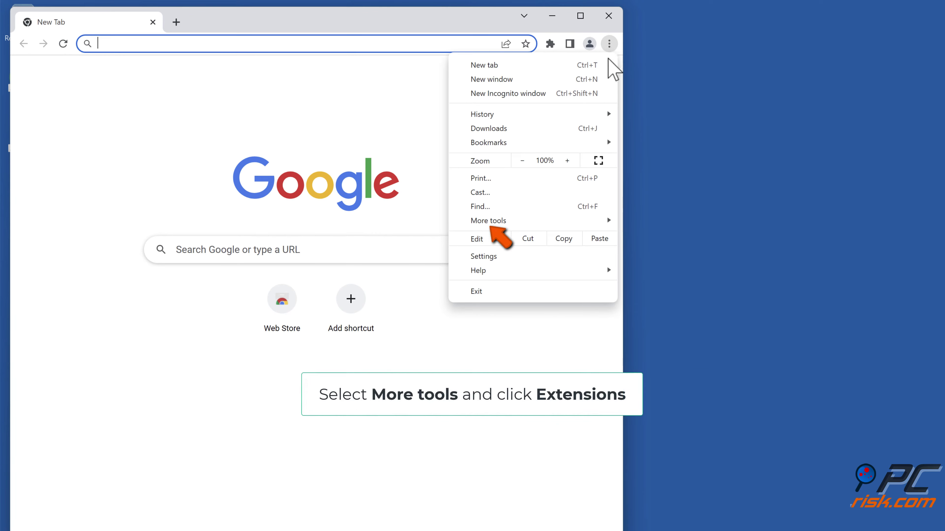
pyautogui.click(502, 224)
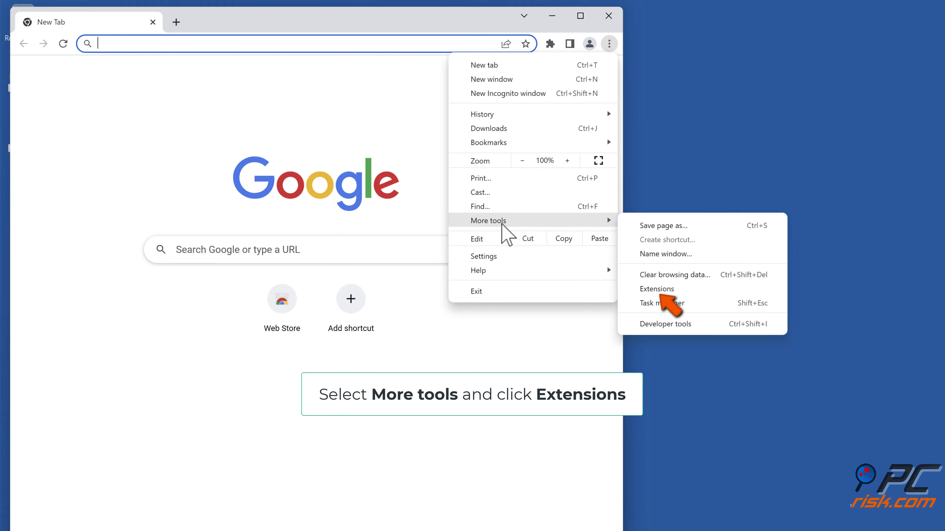
pyautogui.click(655, 294)
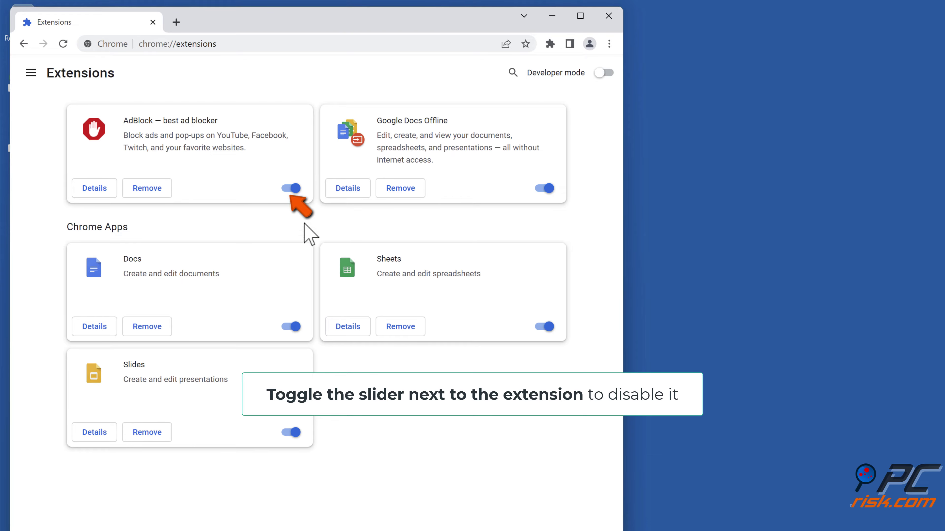
pyautogui.click(291, 188)
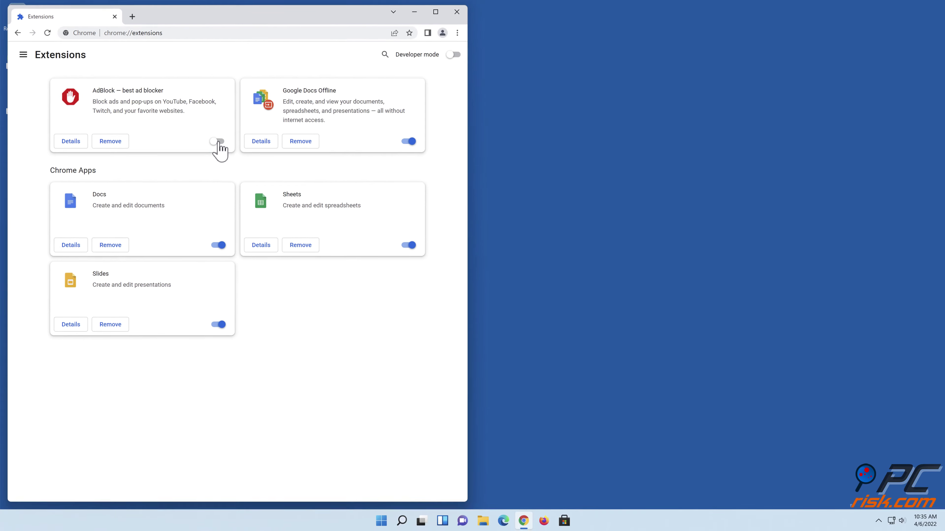
pyautogui.click(457, 12)
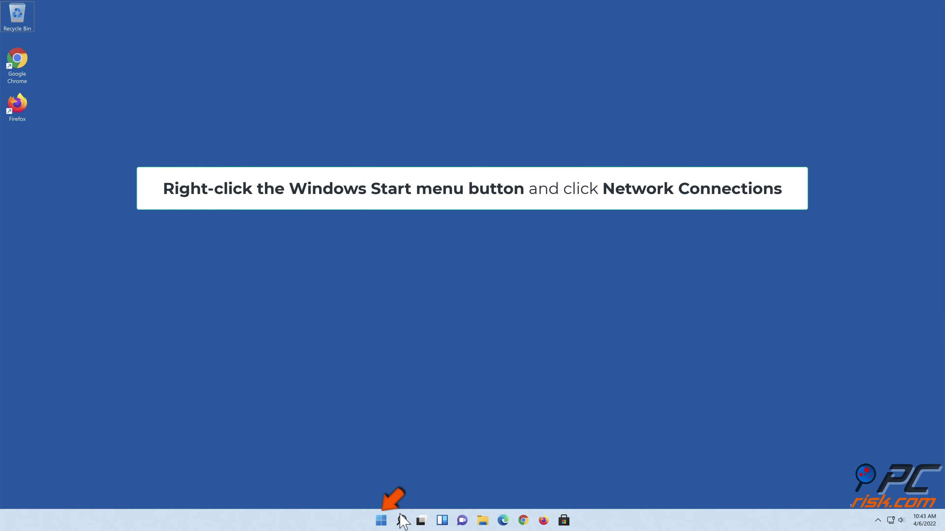
# Turn off the manual proxy server in the Windows network proxy settings, save the change, and close Settings
pyautogui.rightClick(384, 522)
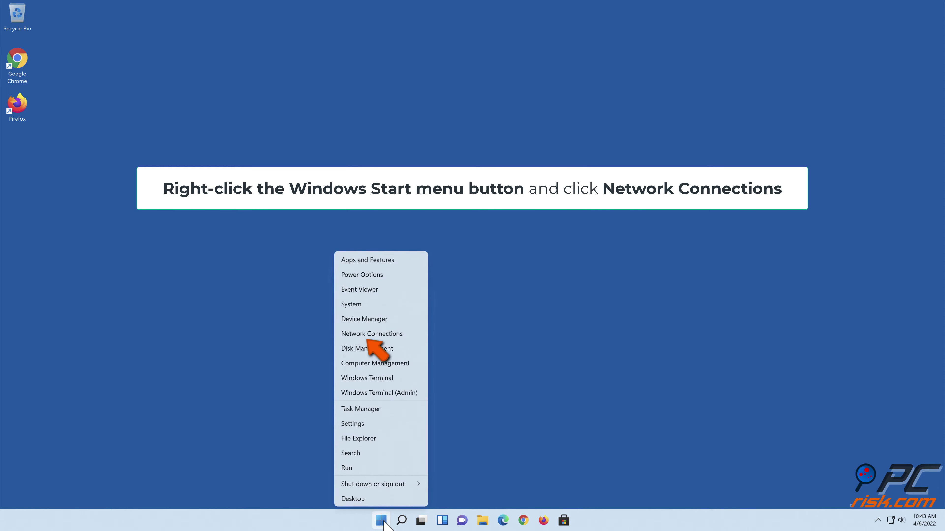
pyautogui.click(376, 335)
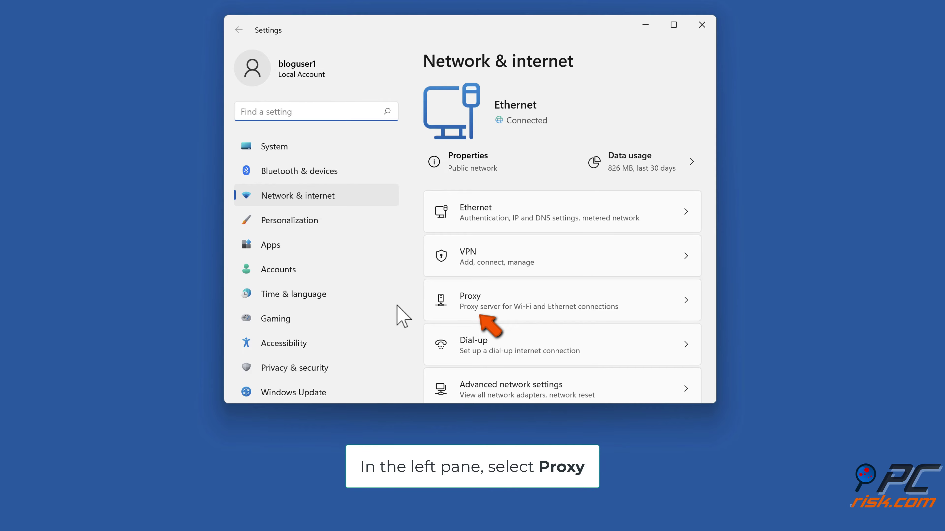
pyautogui.click(479, 317)
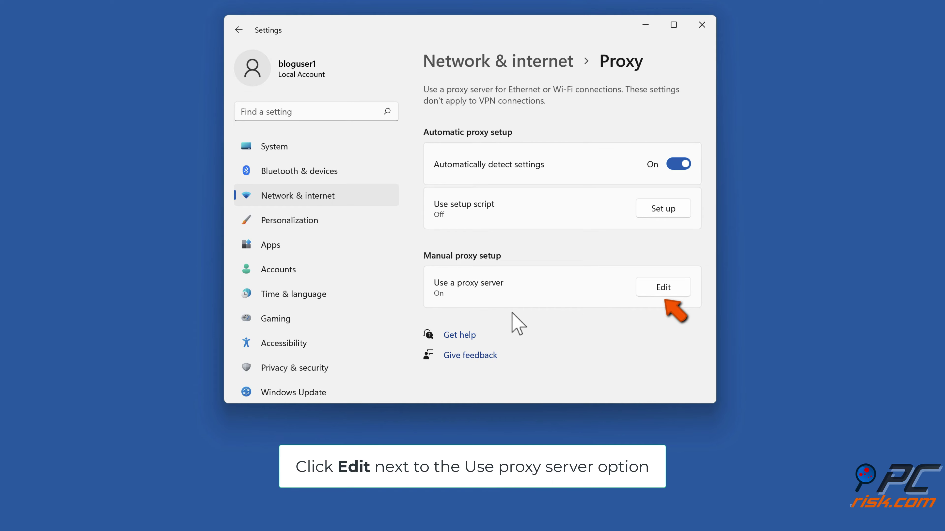
pyautogui.click(661, 294)
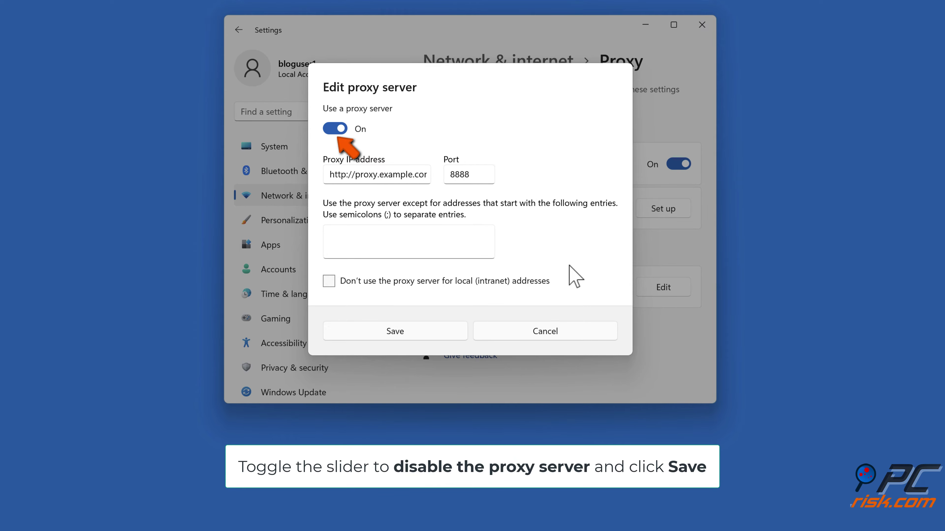
pyautogui.click(342, 127)
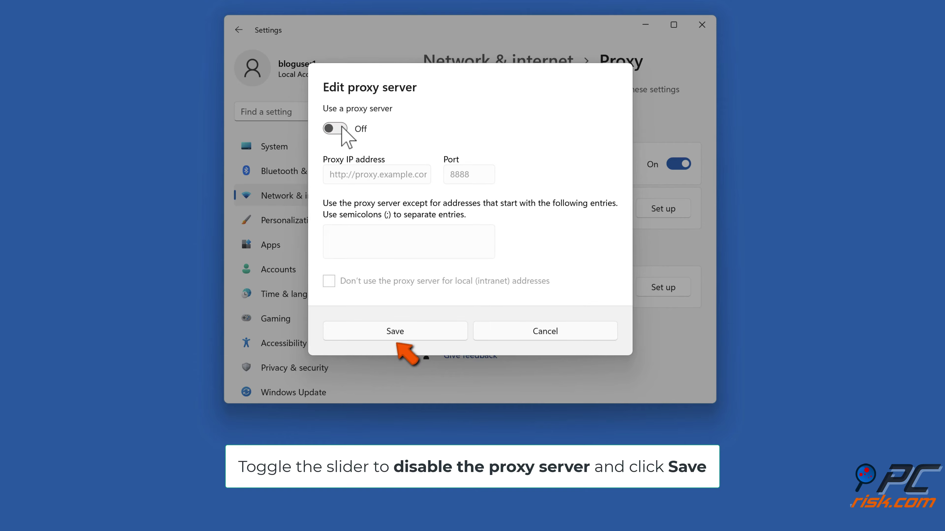
pyautogui.click(391, 334)
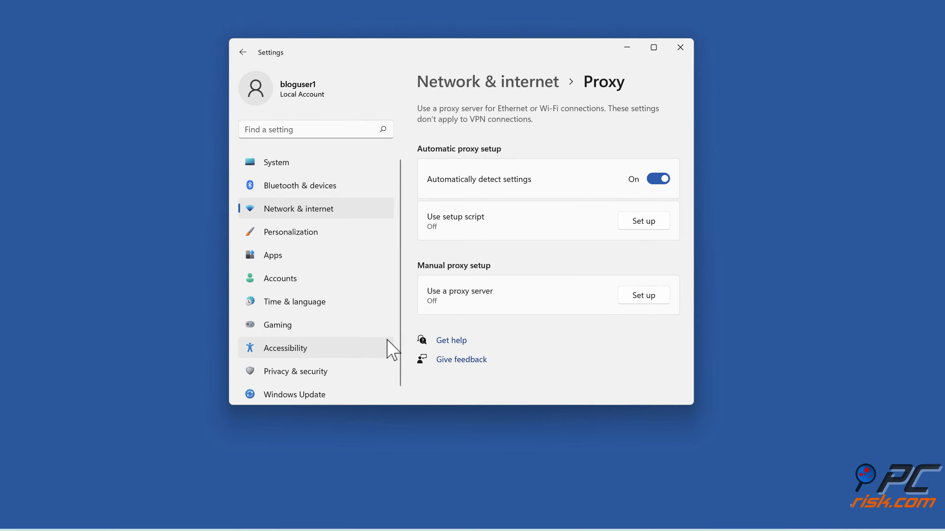
pyautogui.click(604, 127)
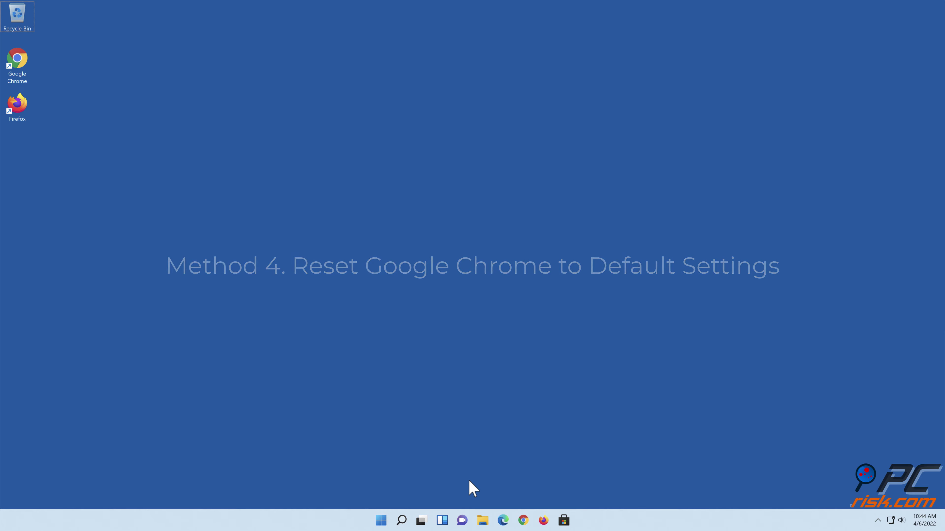
# Reset Google Chrome's settings to their original defaults and close the browser
pyautogui.click(524, 520)
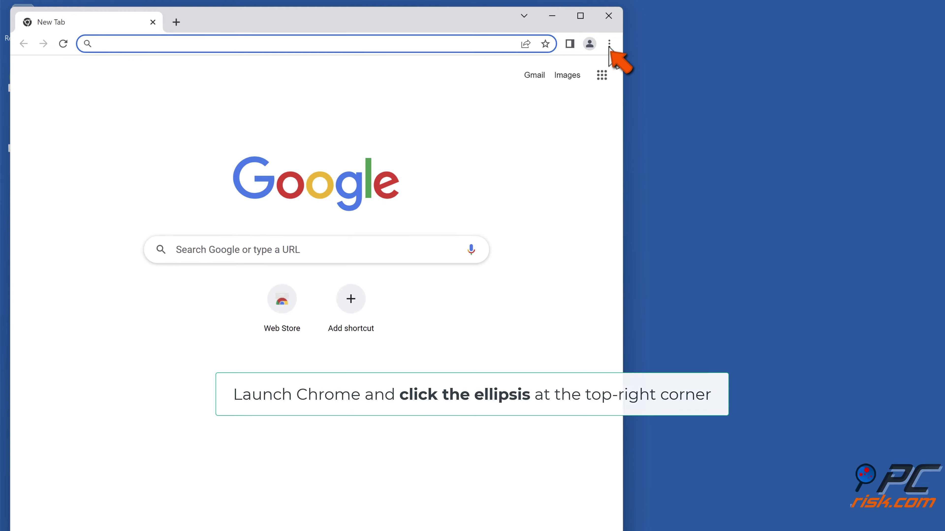
pyautogui.click(609, 45)
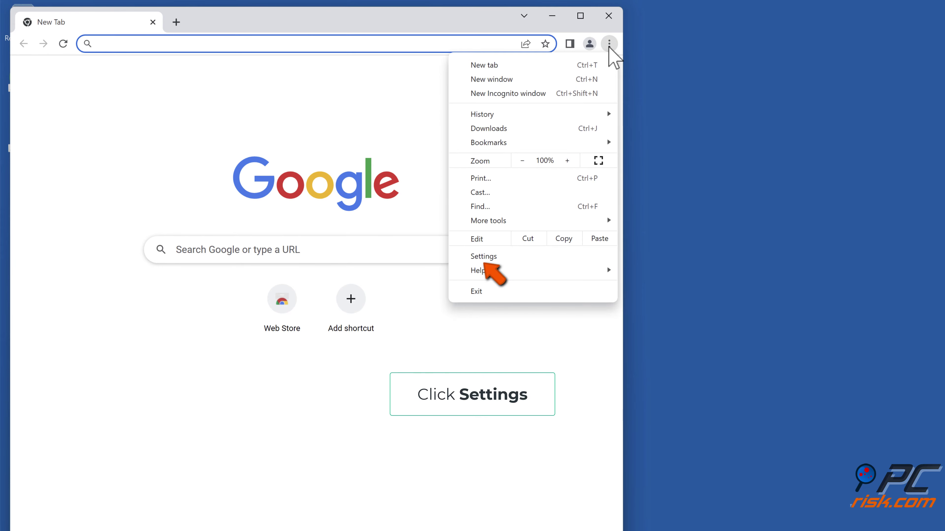
pyautogui.click(482, 257)
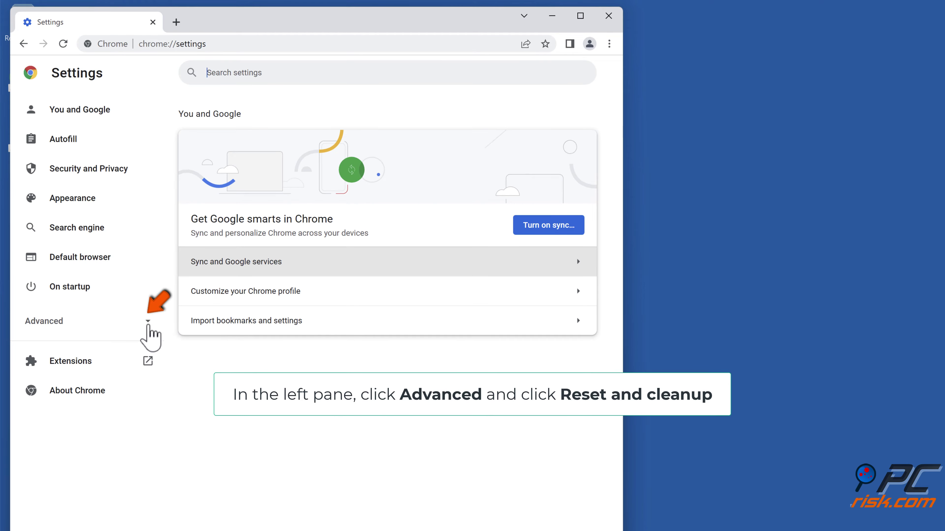
pyautogui.click(148, 325)
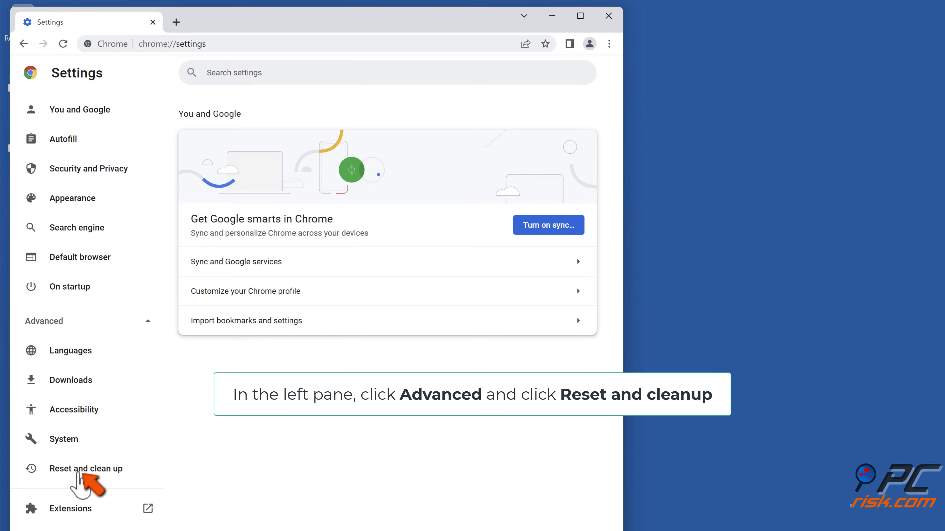
pyautogui.click(79, 469)
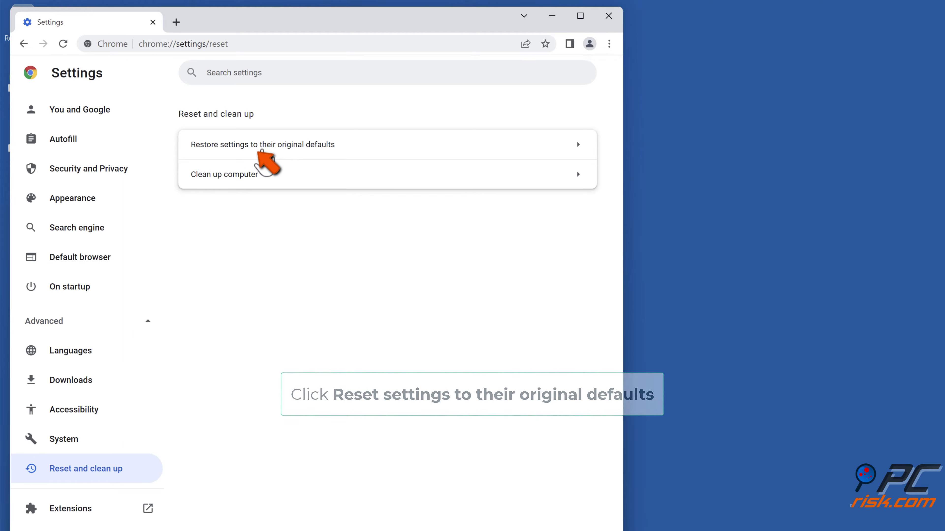
pyautogui.click(261, 149)
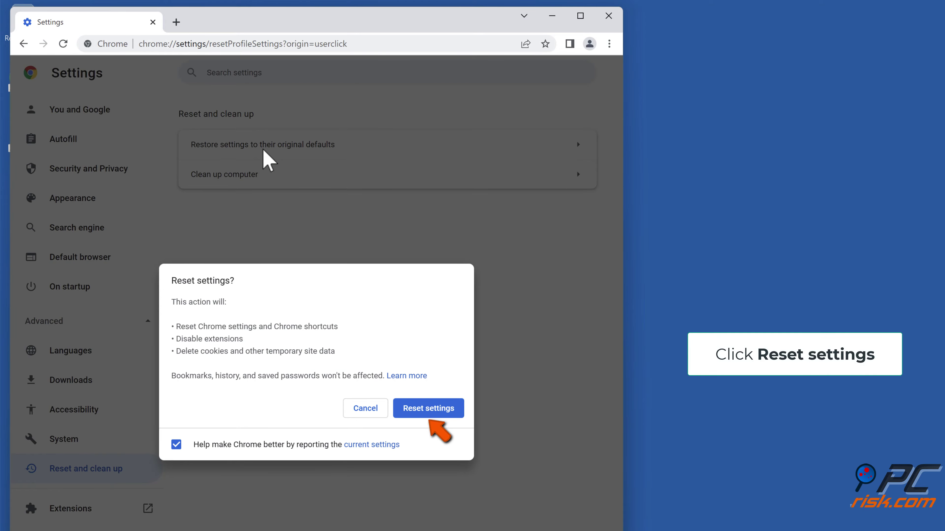
pyautogui.click(423, 416)
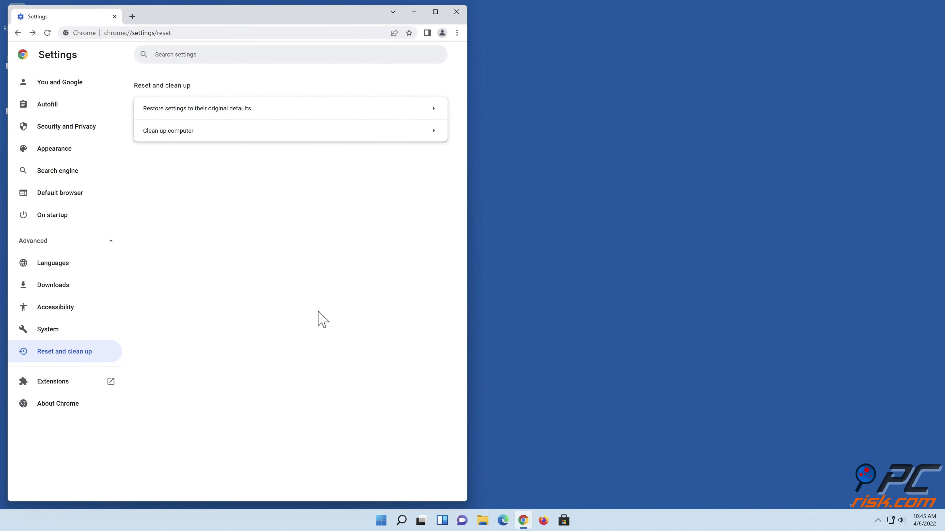
pyautogui.click(457, 12)
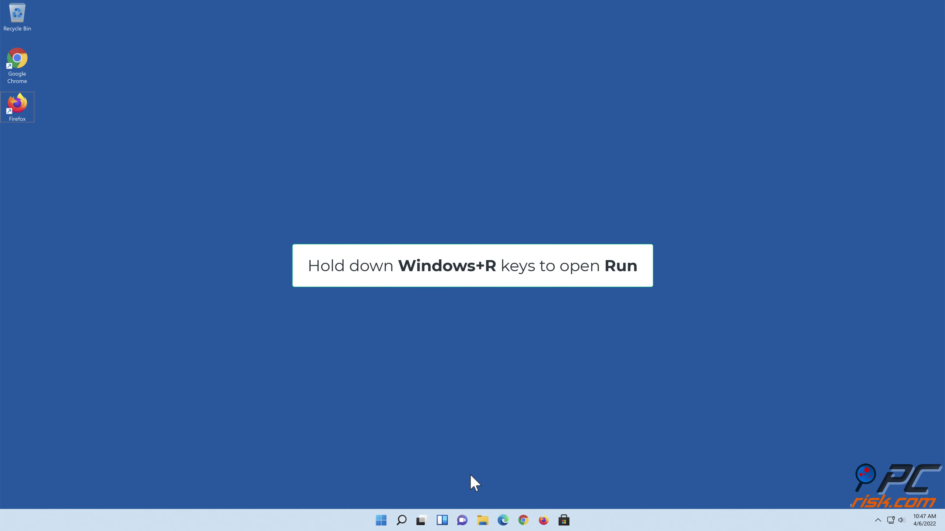
# Launch Internet Properties with the Run command inetcpl.cpl, restore its advanced settings, and apply the change
pyautogui.press('super+r')
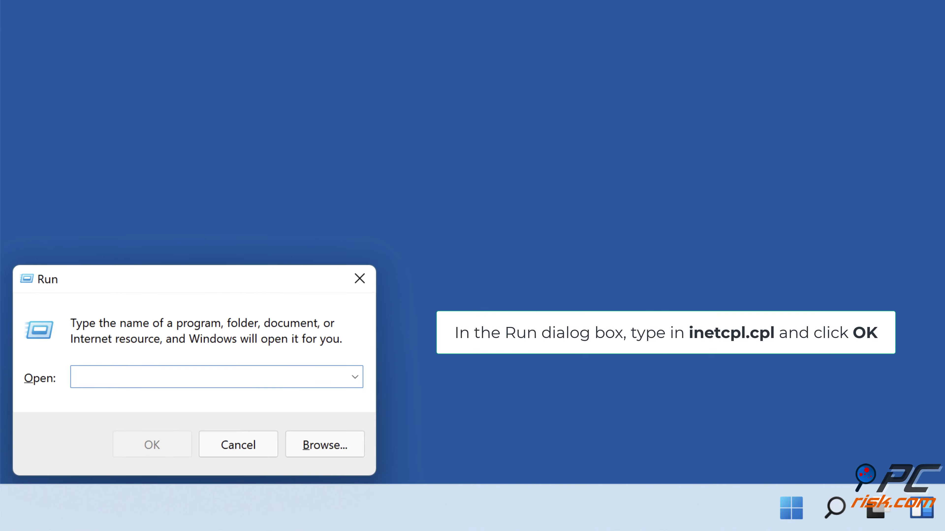
pyautogui.write('inetcpl.cpl')
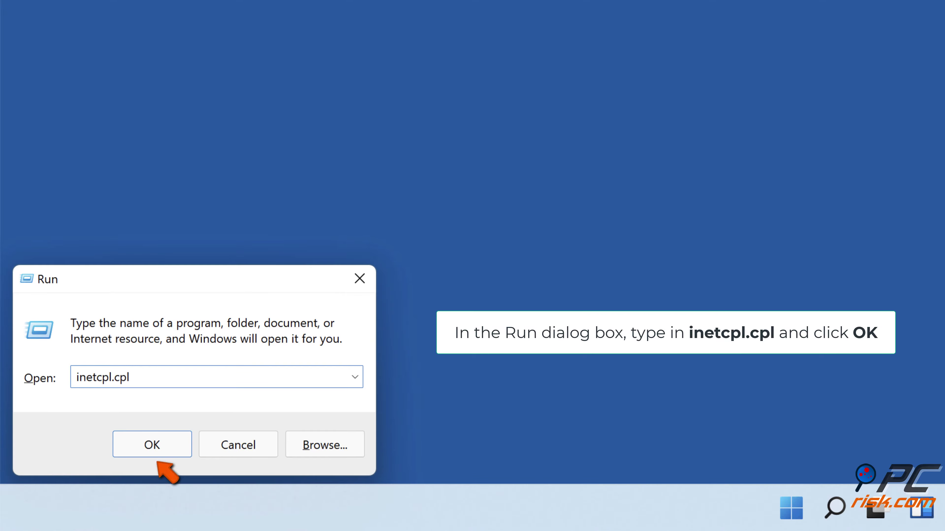
pyautogui.click(155, 453)
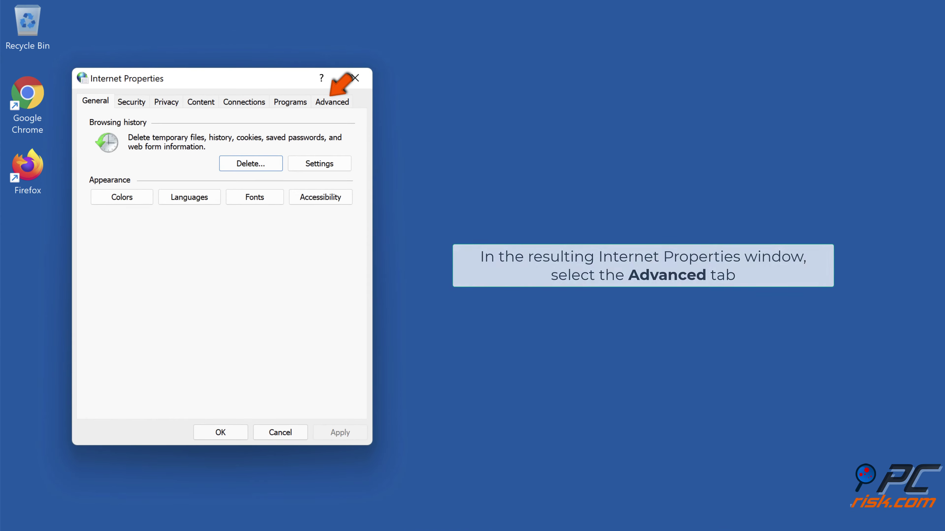
pyautogui.click(332, 104)
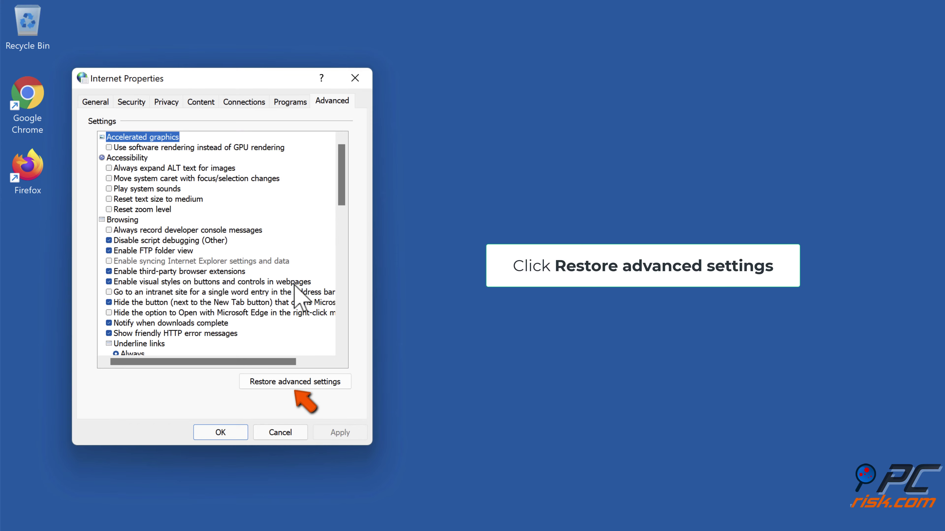
pyautogui.click(292, 387)
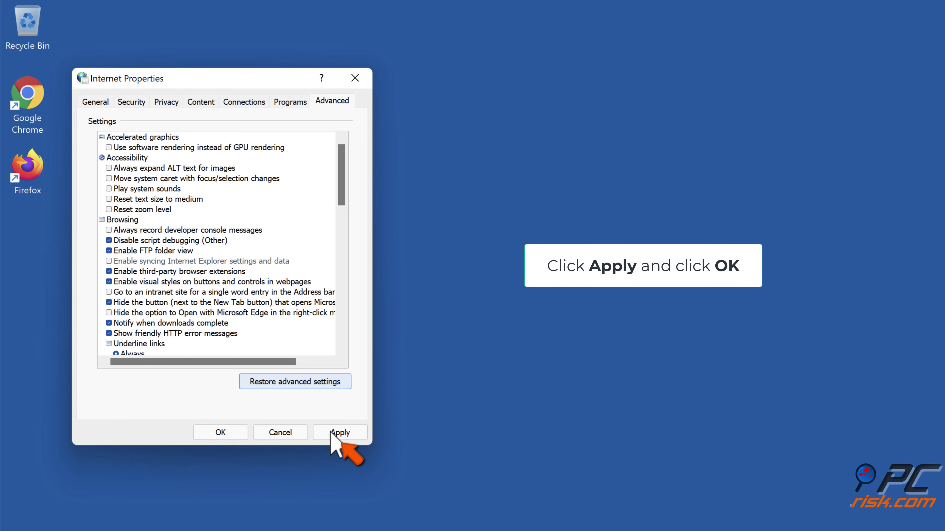
pyautogui.click(339, 438)
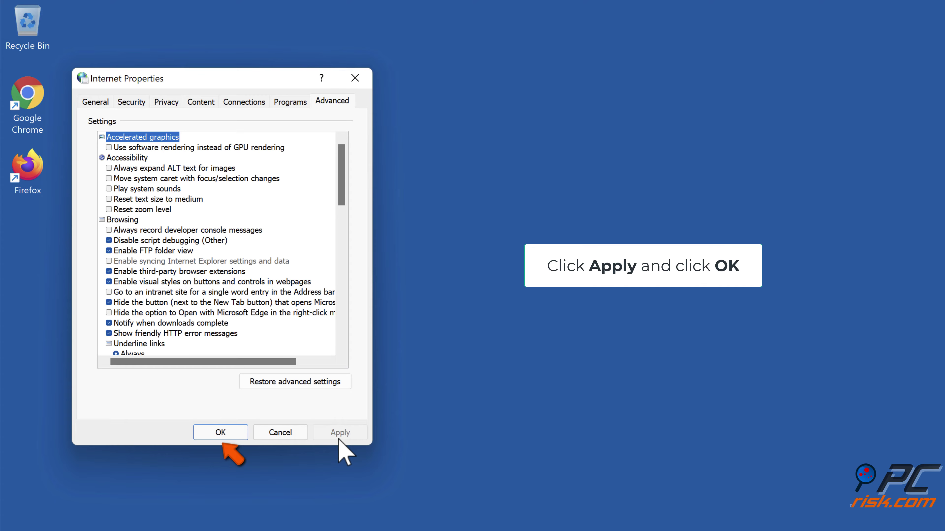
pyautogui.click(221, 432)
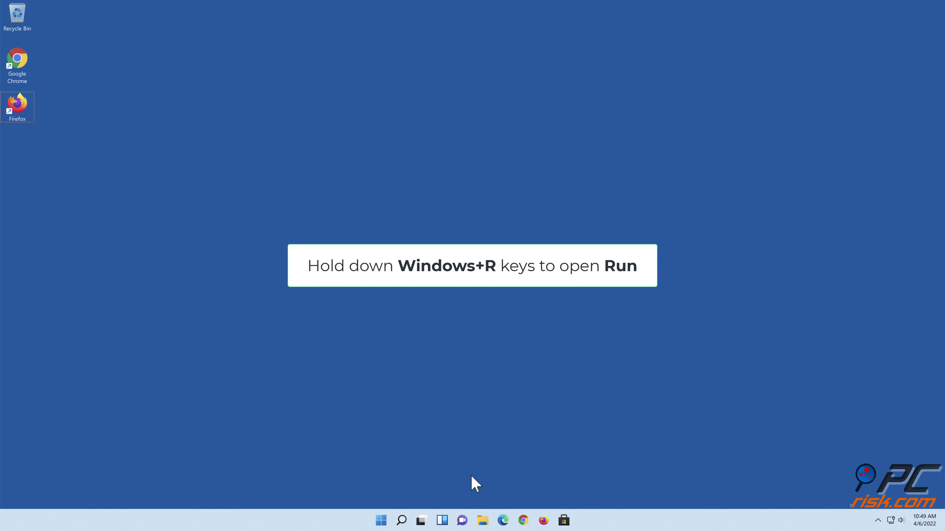
# Launch Windows Defender Firewall with the Run command firewall.cpl and restore its default settings
pyautogui.press('super+r')
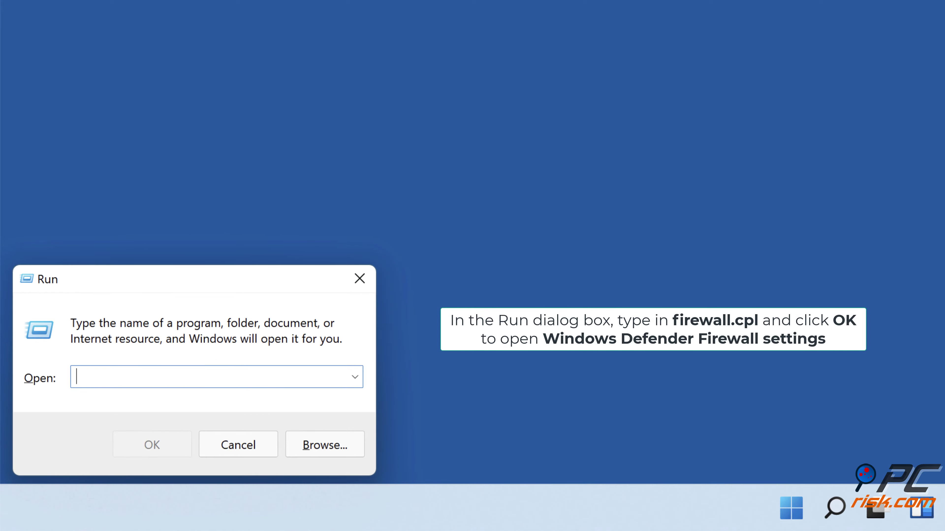
pyautogui.write('firewall.')
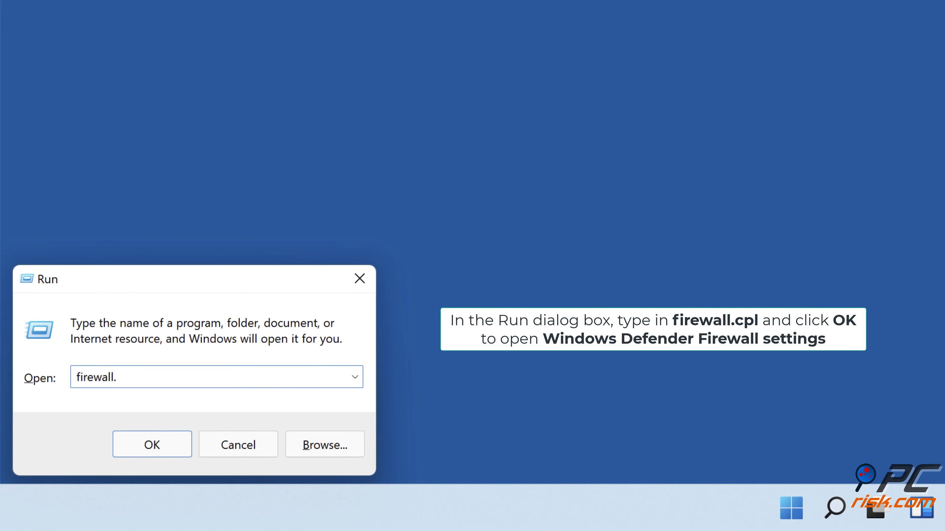
pyautogui.write('cpl')
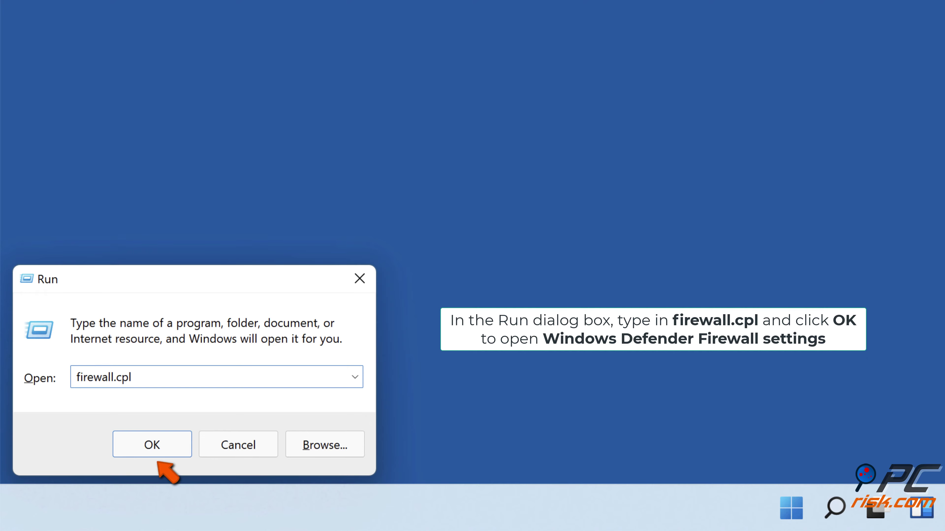
pyautogui.click(157, 445)
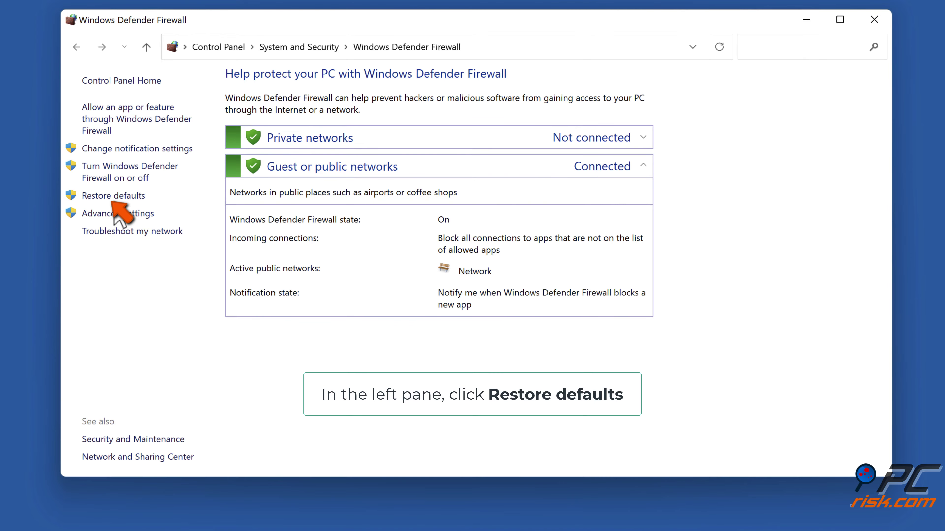
pyautogui.click(115, 197)
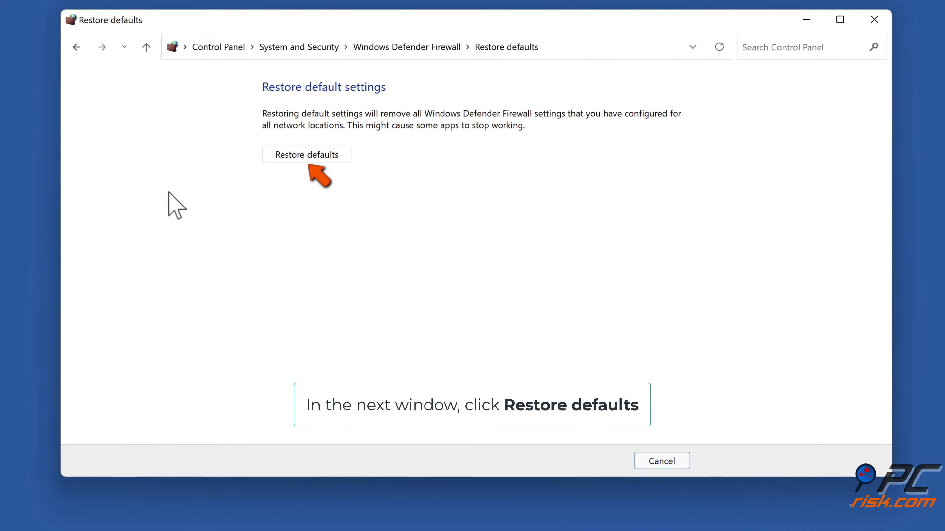
pyautogui.click(308, 161)
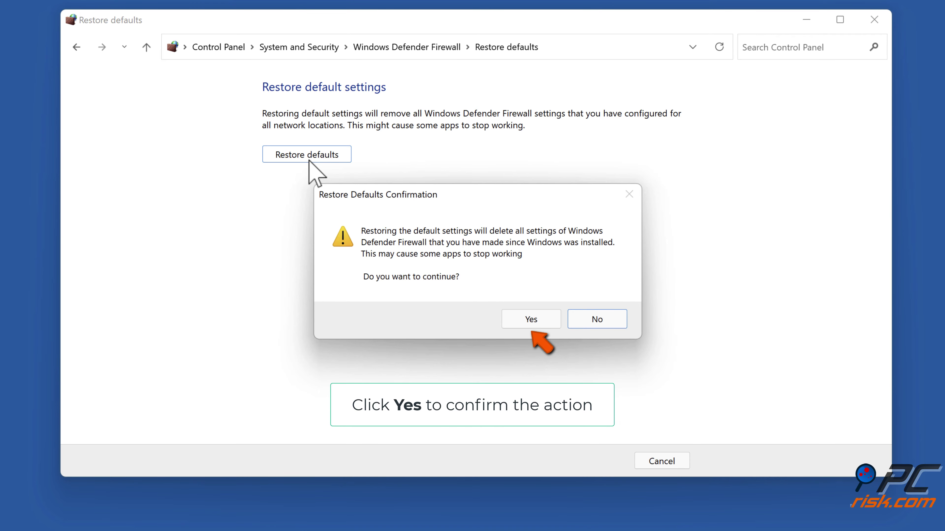
pyautogui.click(530, 325)
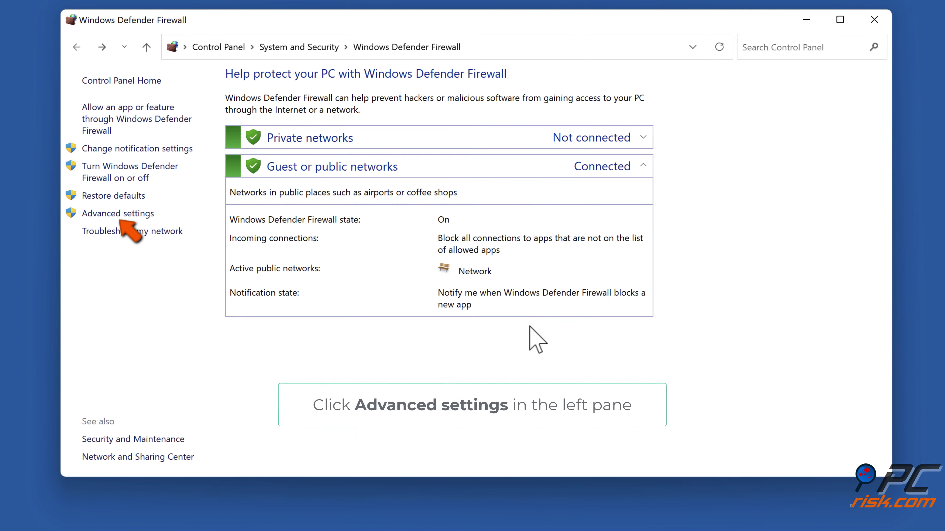
# Restore the default policy in the firewall's advanced settings, and close both Windows Defender Firewall windows
pyautogui.click(113, 216)
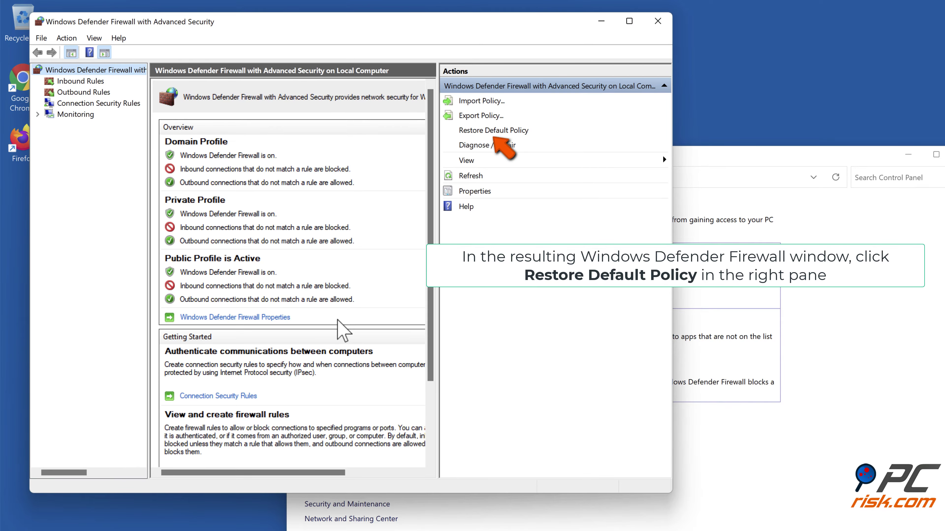
pyautogui.click(508, 131)
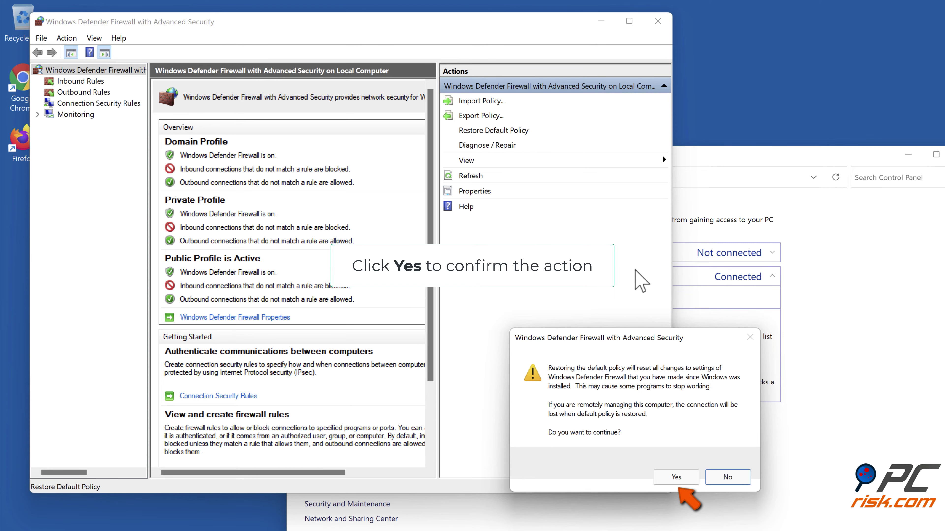
pyautogui.click(669, 482)
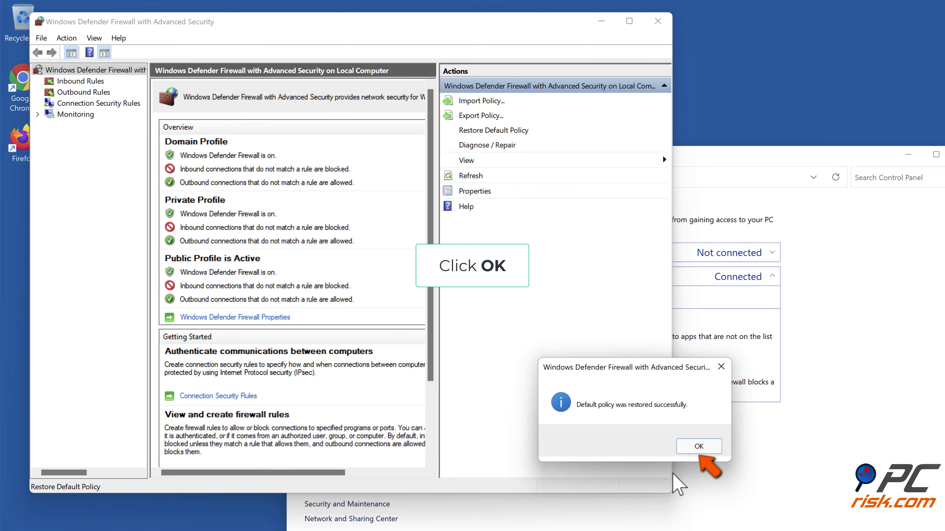
pyautogui.click(694, 449)
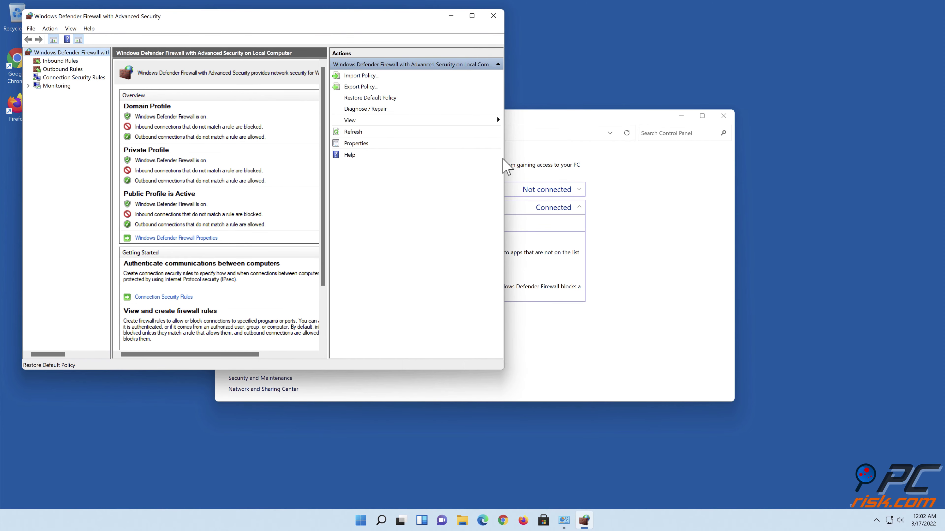
pyautogui.click(493, 16)
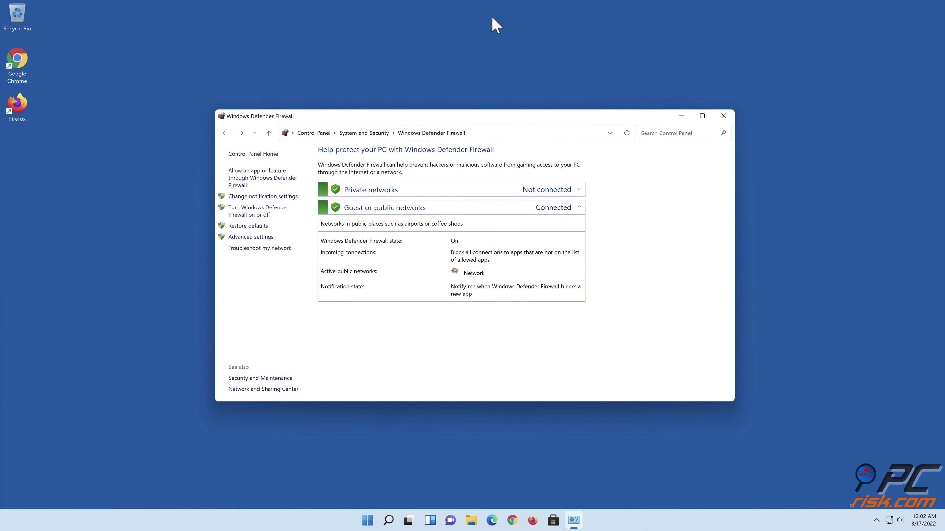
pyautogui.click(723, 119)
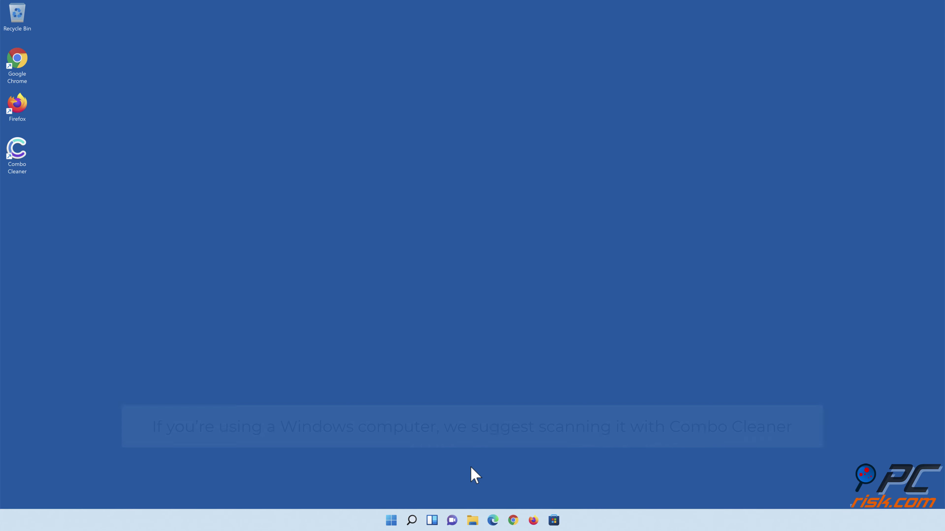
# Open Combo Cleaner, run a Quick Scan, and move the detected threats to quarantine
pyautogui.doubleClick(25, 169)
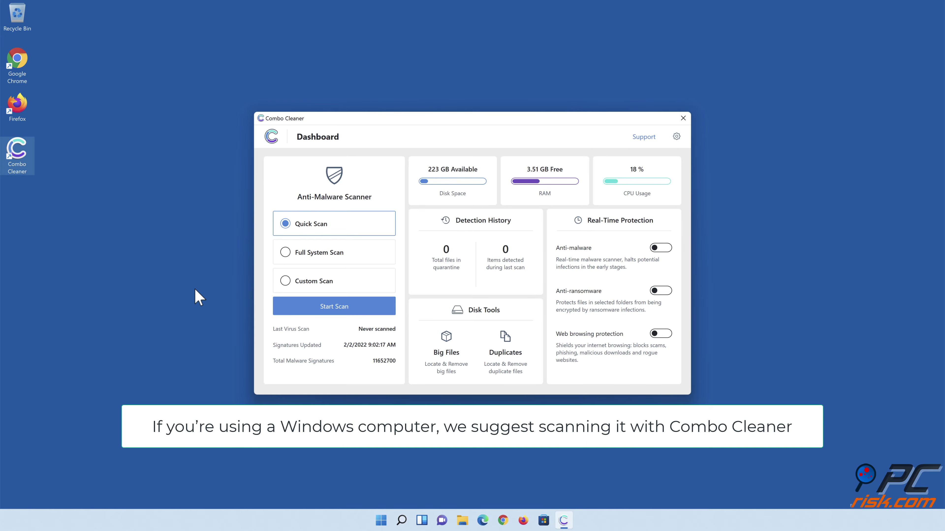
pyautogui.click(335, 312)
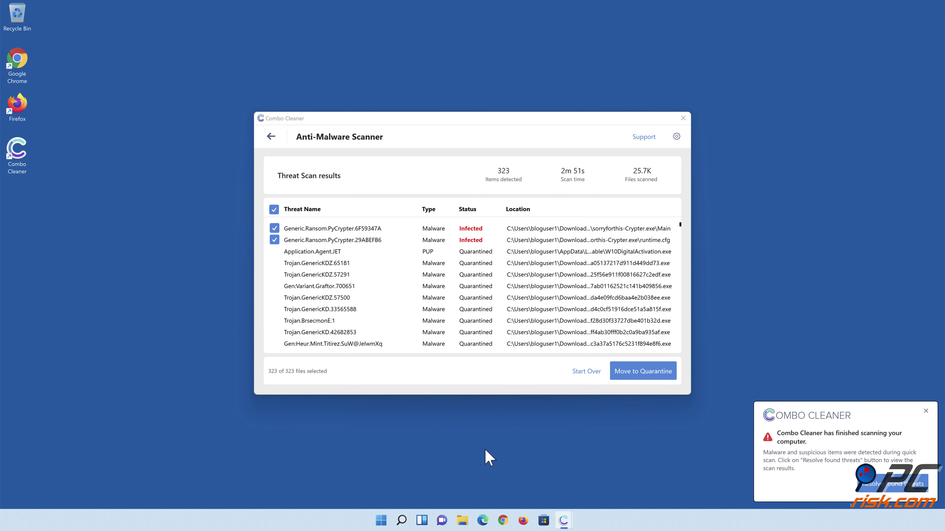
pyautogui.click(640, 376)
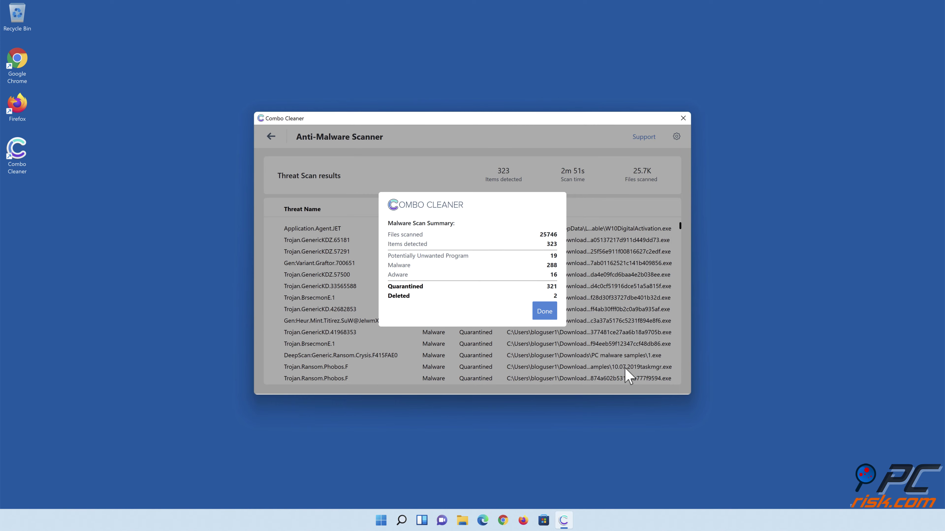
pyautogui.click(543, 316)
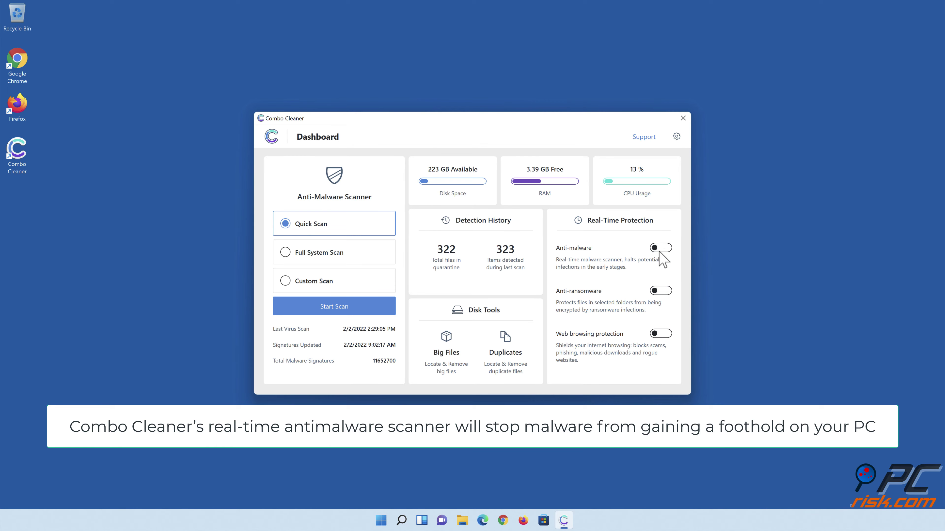
# Turn on real-time anti-malware and anti-ransomware protection, adding the Documents folder from the Documents library as a protected folder
pyautogui.click(659, 249)
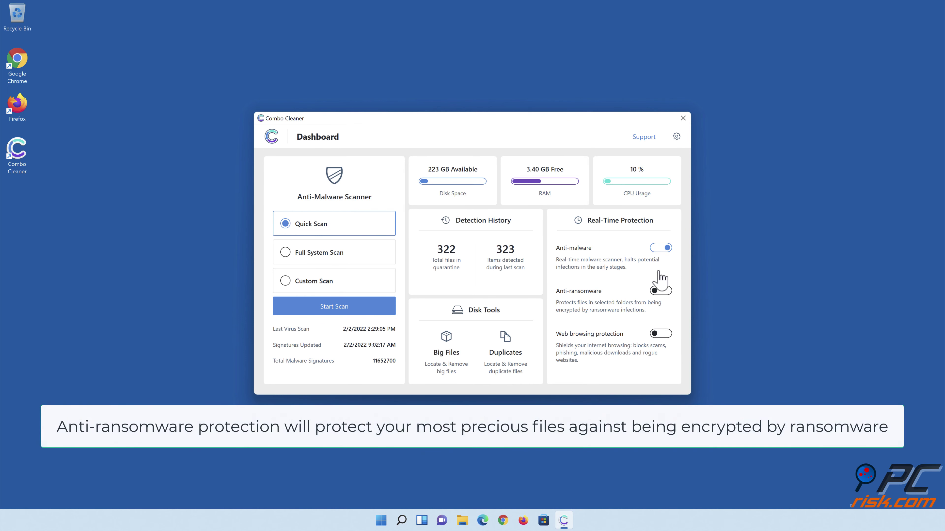
pyautogui.click(661, 292)
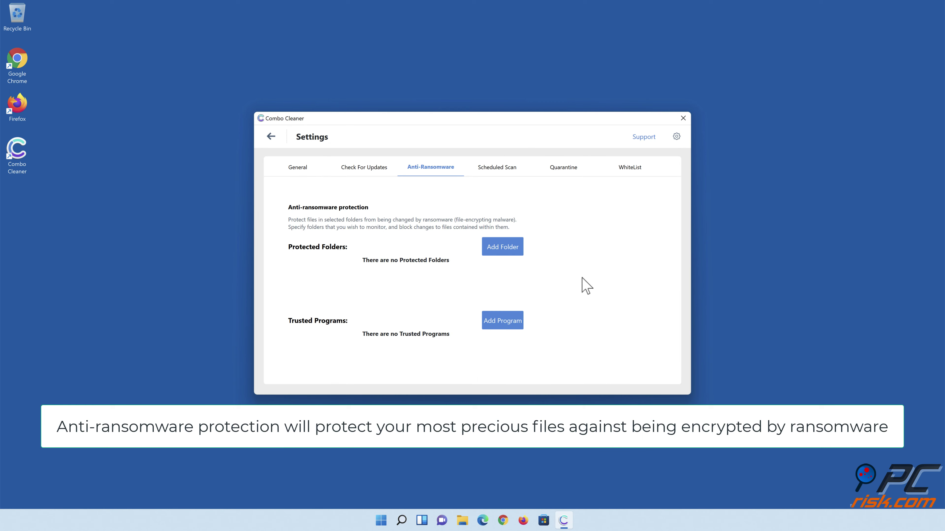
pyautogui.click(505, 252)
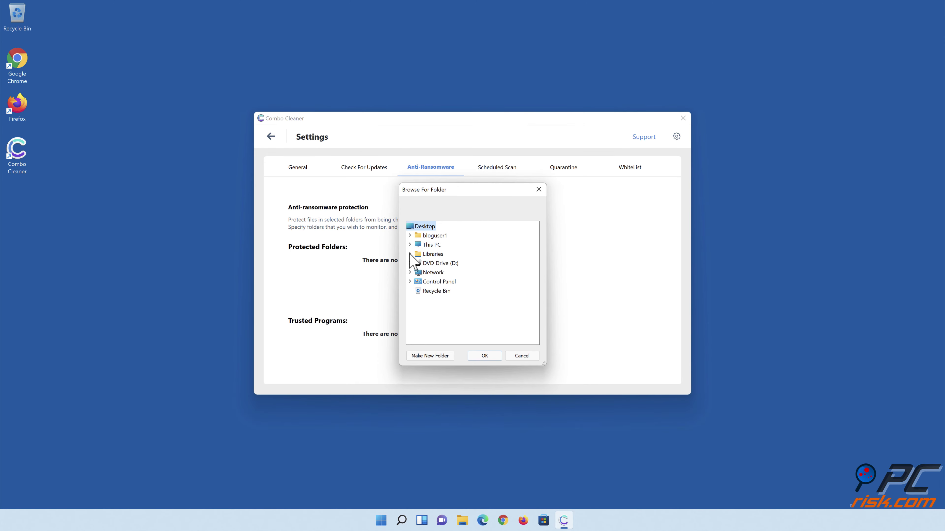
pyautogui.click(409, 254)
pyautogui.click(418, 273)
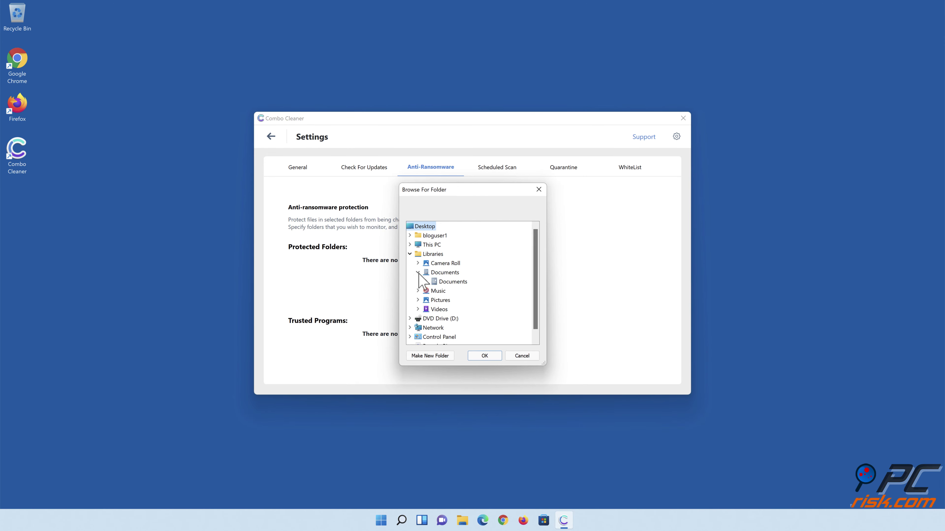
pyautogui.click(443, 282)
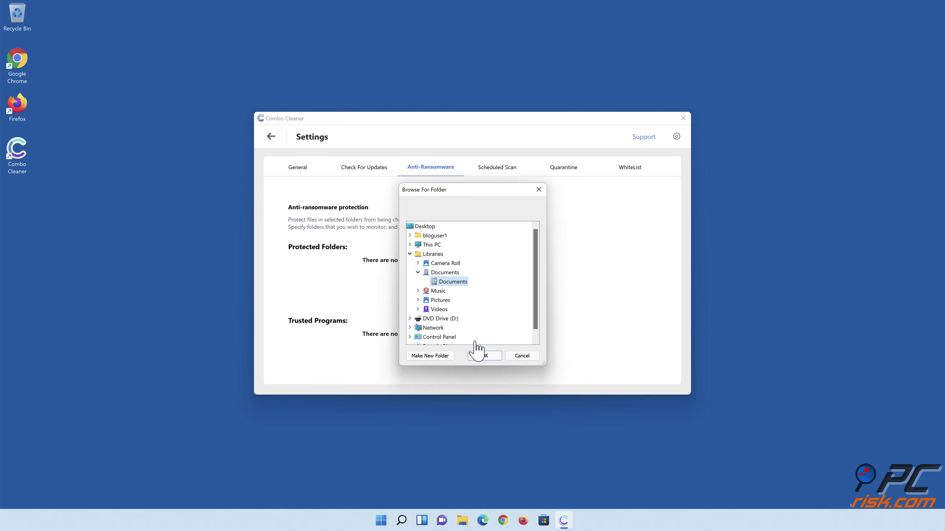
pyautogui.click(485, 356)
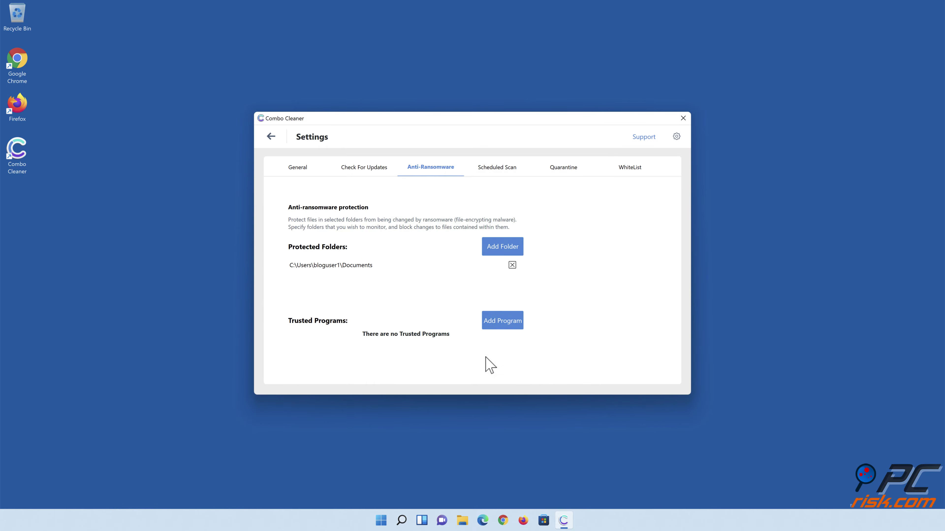
# Return to the Combo Cleaner dashboard, turn on web browsing protection, and close the program
pyautogui.click(271, 137)
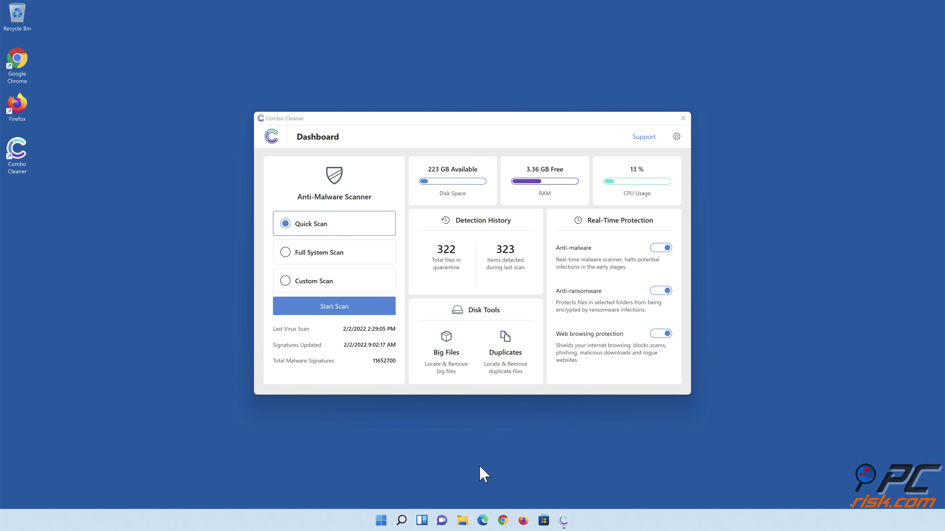
pyautogui.click(683, 119)
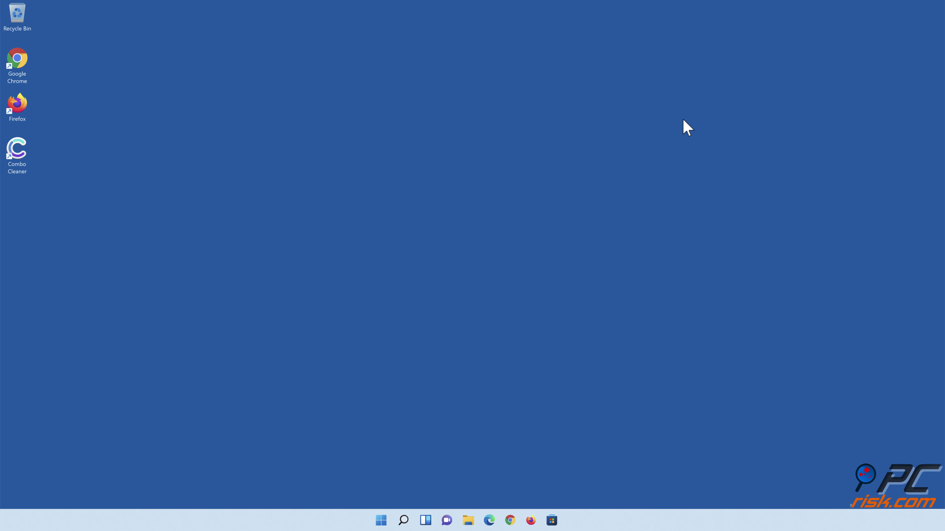